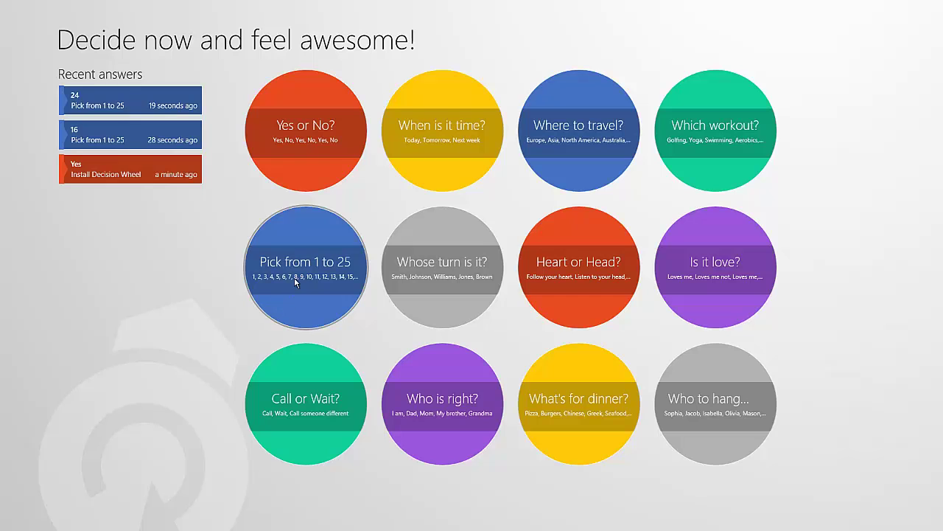
Open the "Pick from 1 to 25" decision wheel, look through its options and spin the wheel.
left_click(294, 277)
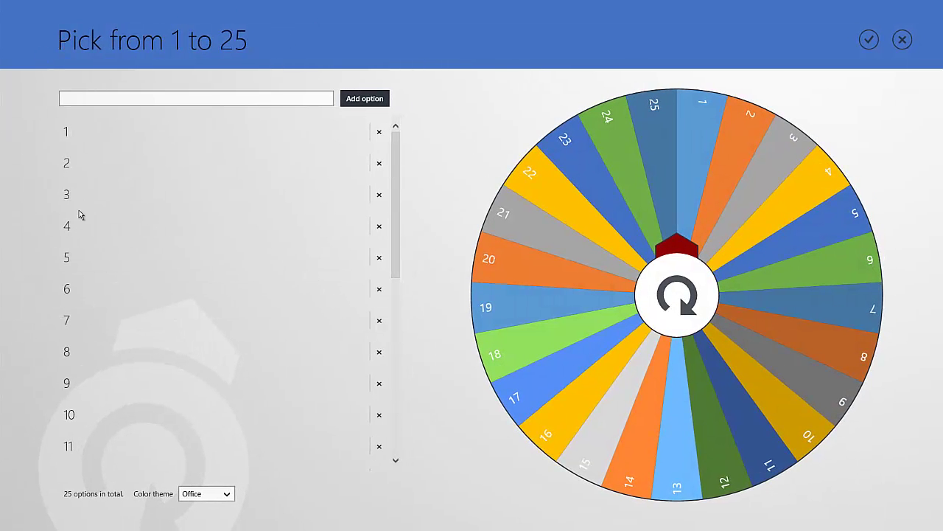
scroll(288, 202, "down", 5)
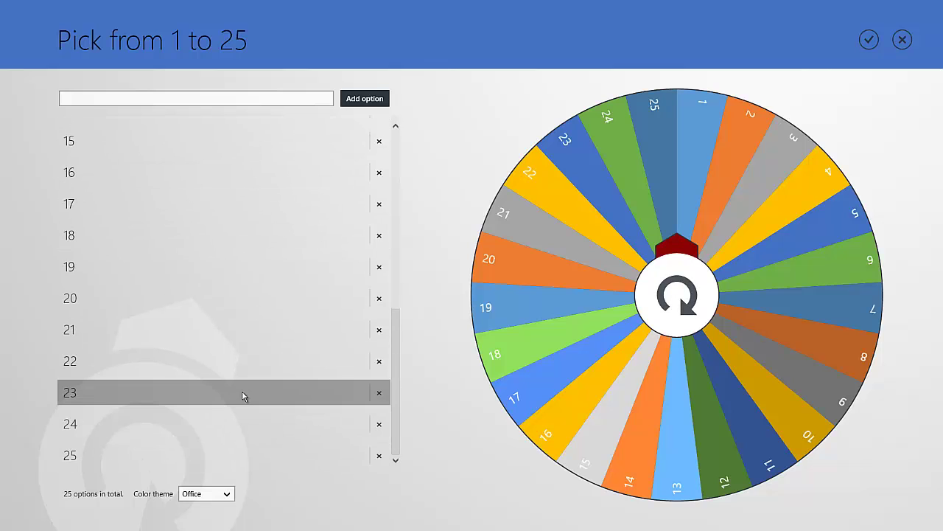
scroll(234, 353, "up", 5)
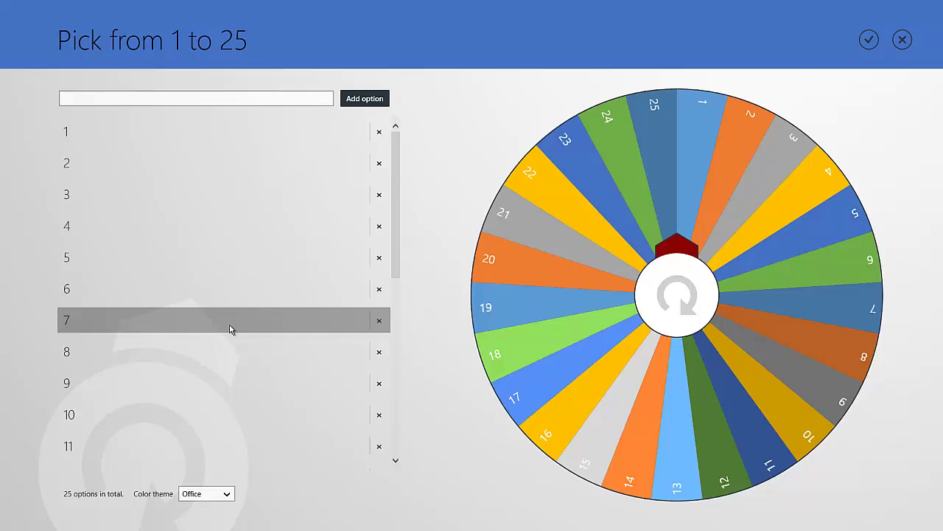
left_click(679, 297)
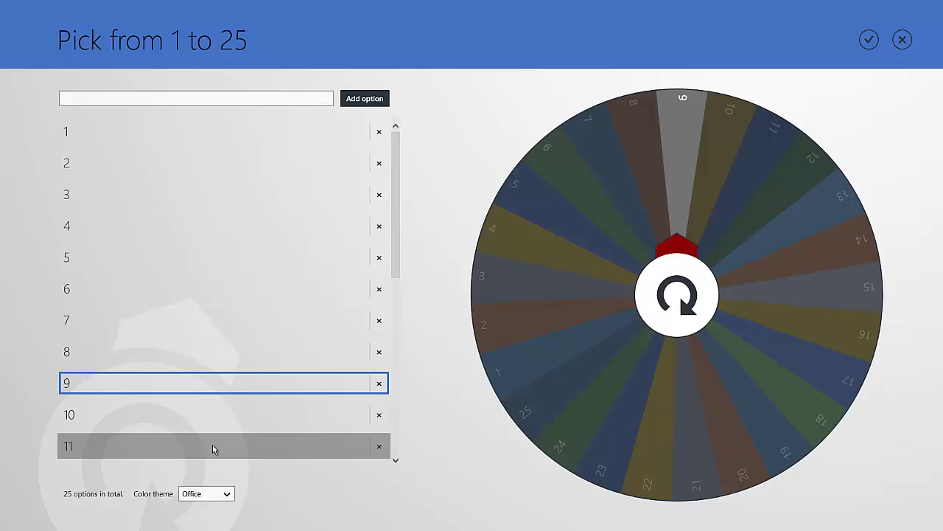
Try the Grayscale and Yellow color themes on the "Pick from 1 to 25" wheel.
left_click(227, 496)
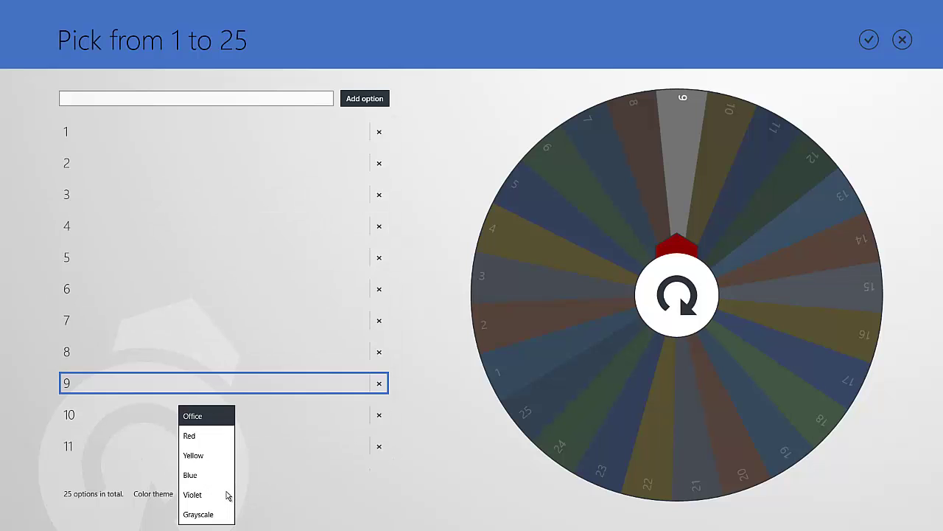
left_click(245, 499)
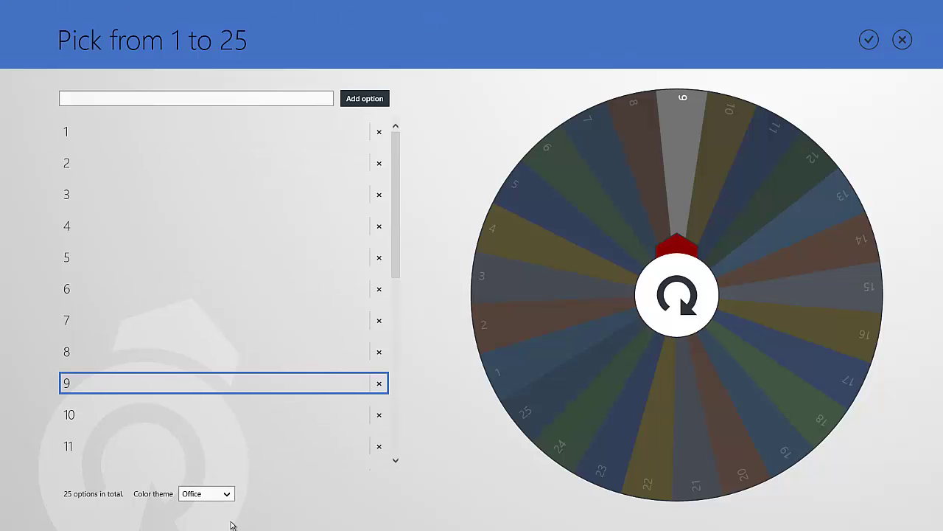
left_click(226, 496)
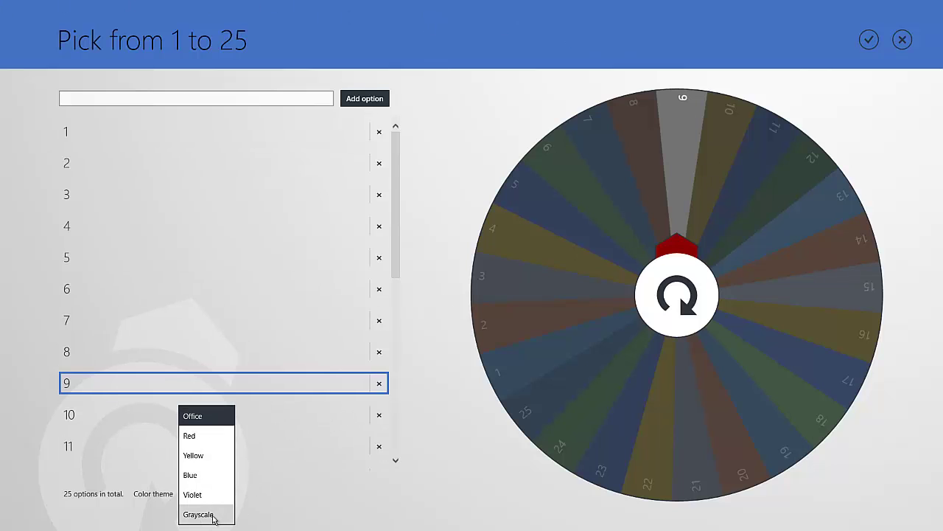
left_click(216, 516)
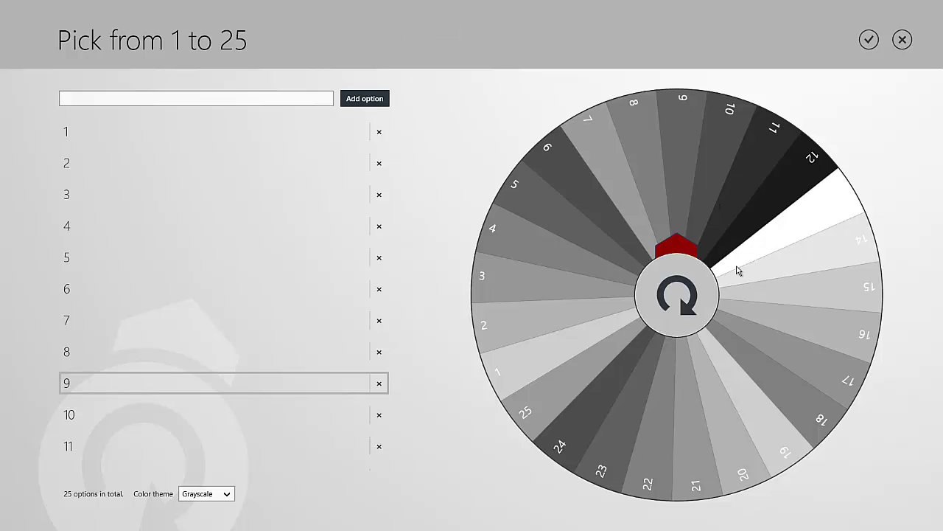
left_click(222, 492)
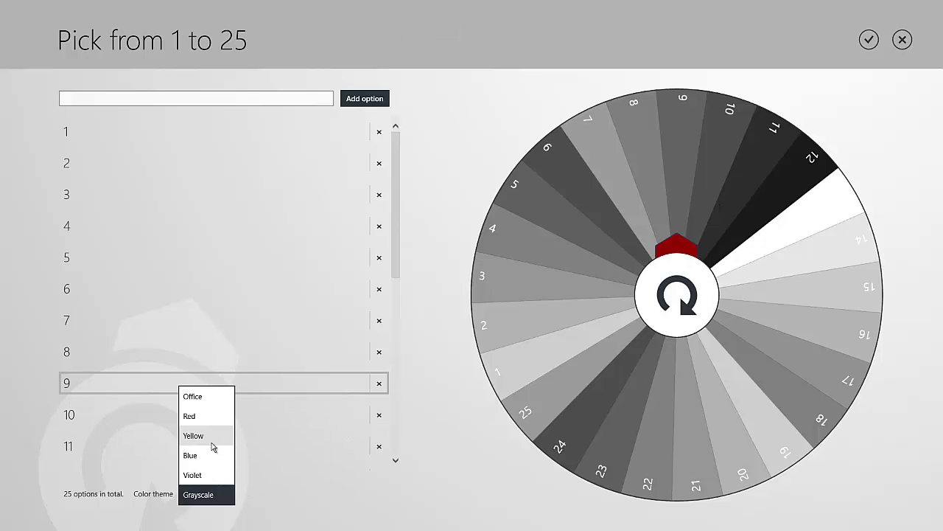
left_click(212, 441)
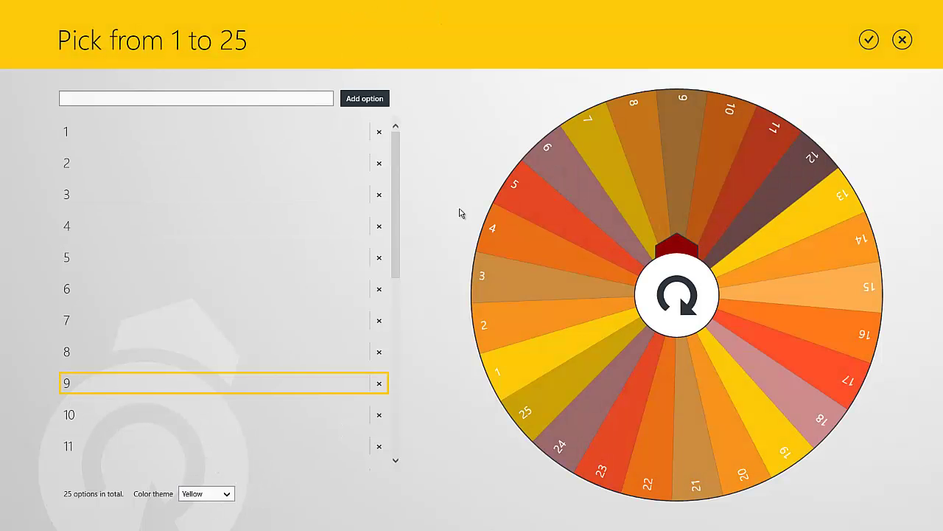
Set the "Pick from 1 to 25" wheel's color theme back to Office and close the wheel without saving.
left_click(232, 500)
left_click(196, 417)
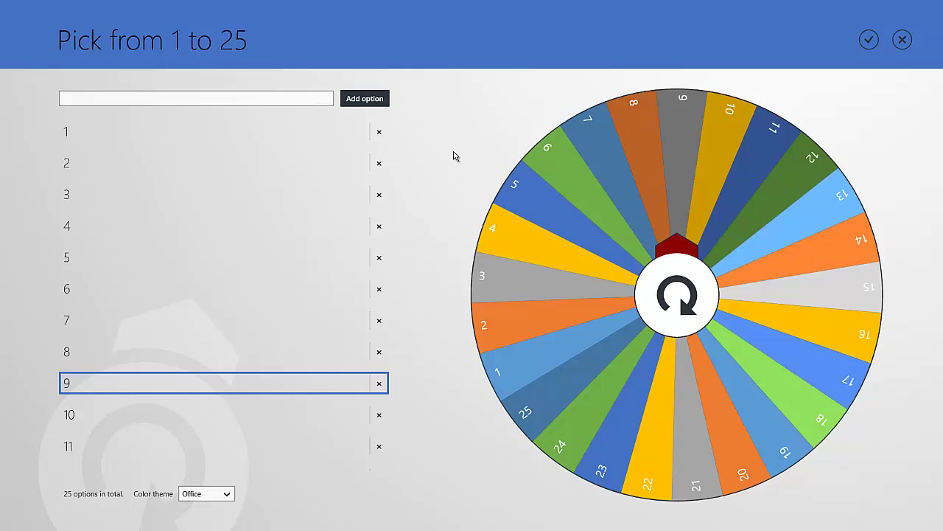
left_click(302, 100)
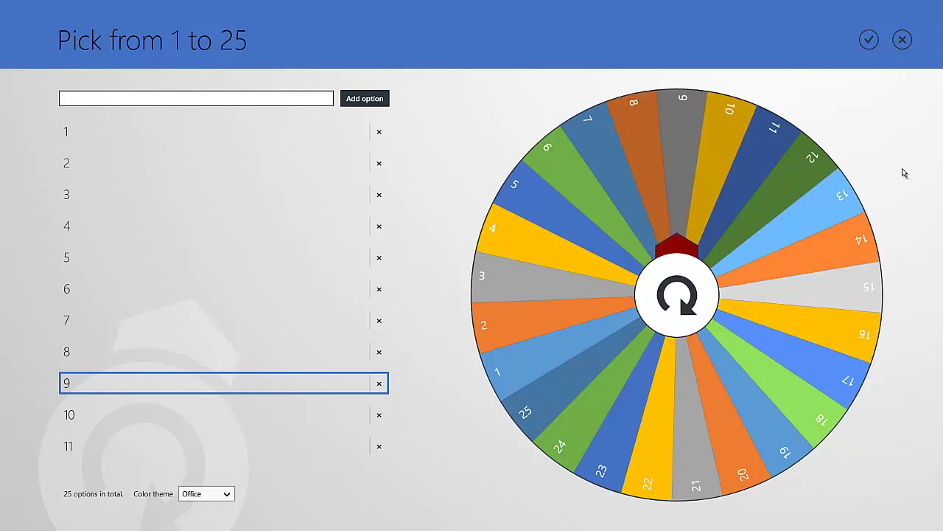
left_click(902, 39)
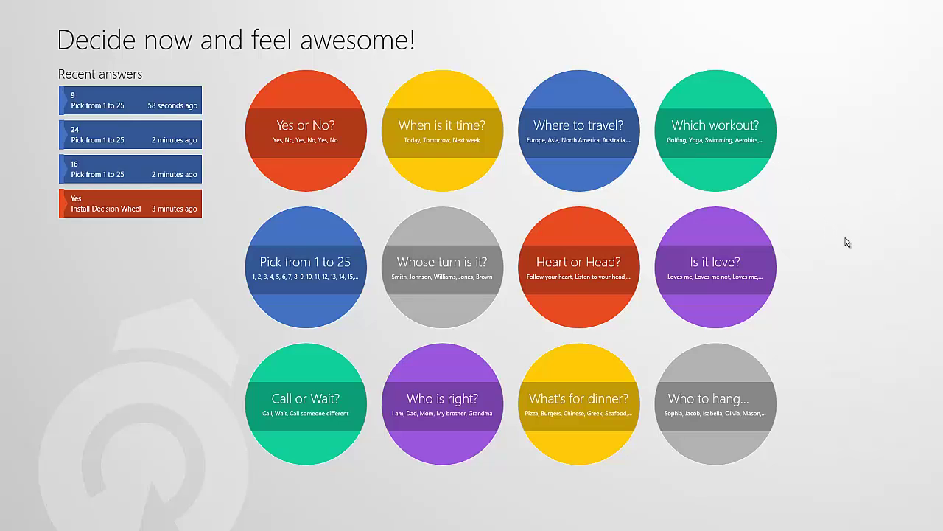
Create a new decision wheel titled "Download Windows 8.1".
right_click(229, 325)
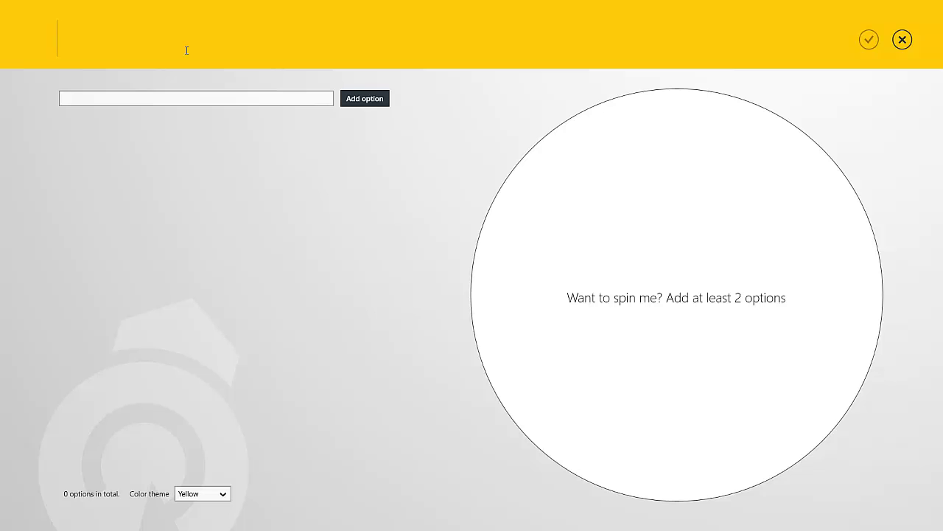
type("Download W")
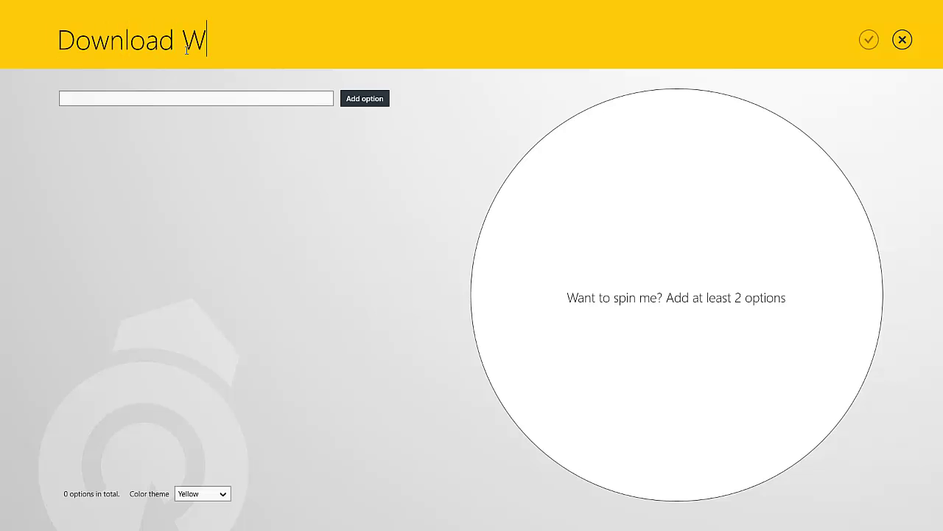
type("indows 8.1")
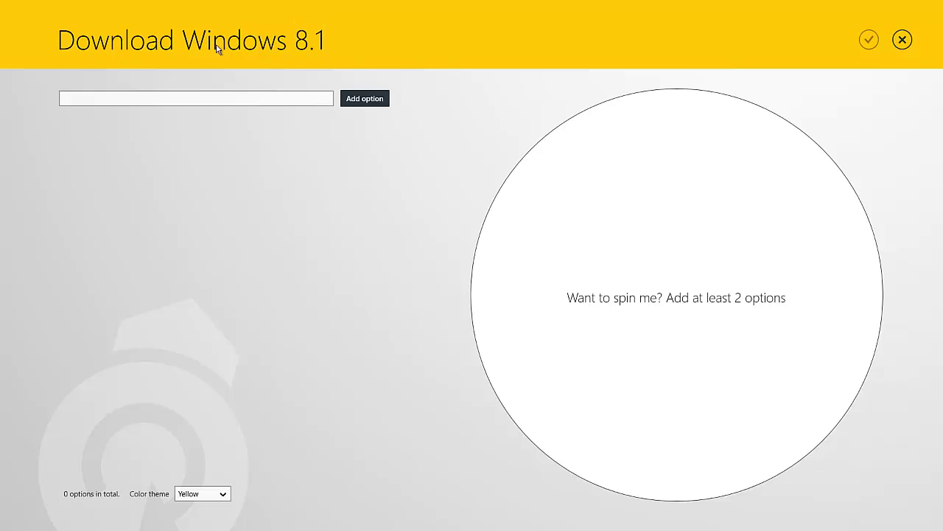
Add the options "Yes I will download it." and "No, I don't like Windows 8" to the new wheel.
left_click(299, 98)
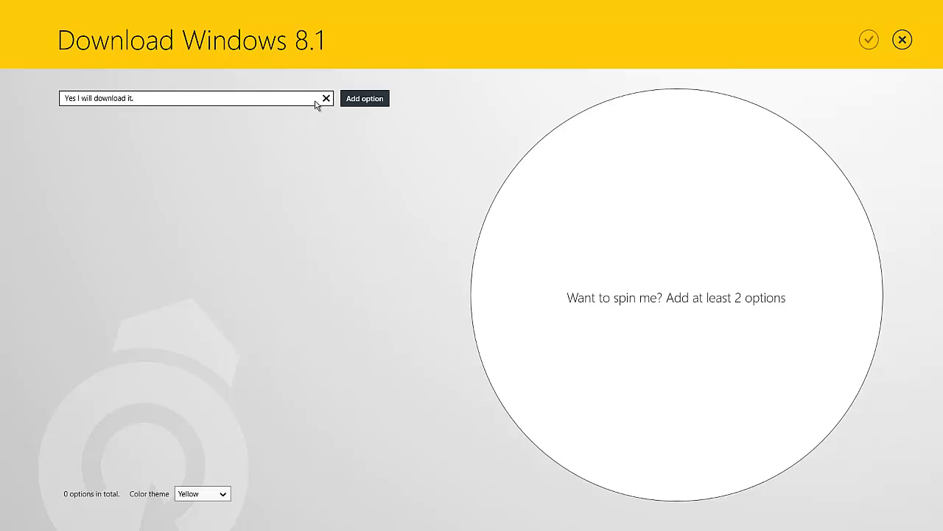
left_click(354, 100)
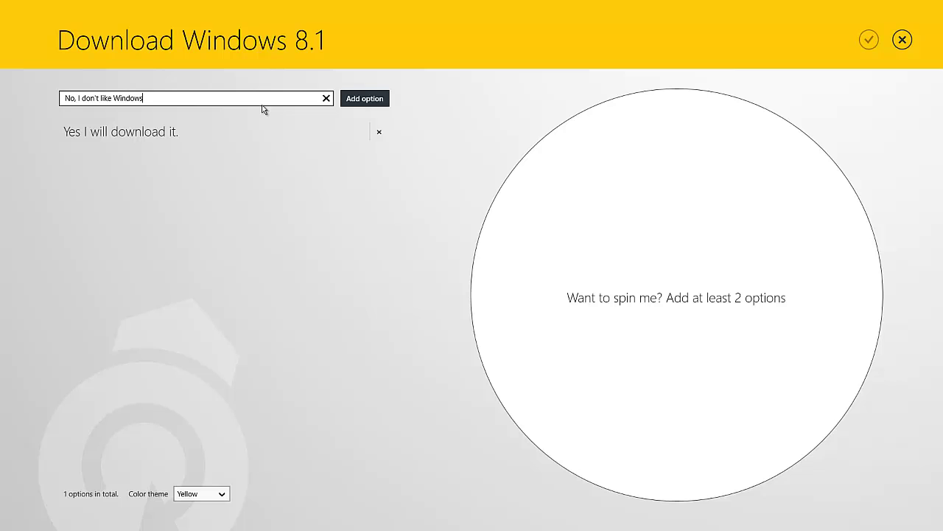
left_click(349, 102)
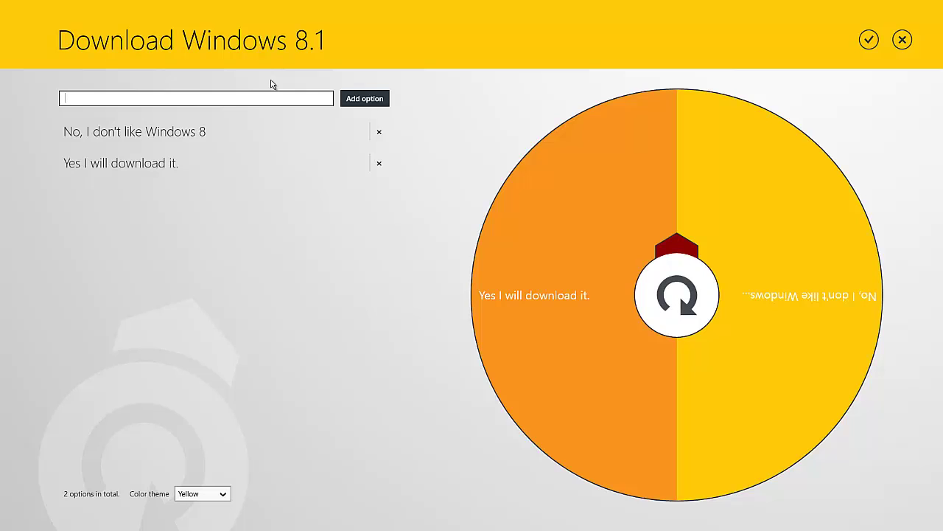
Add a third option, "I will till official release.", to the "Download Windows 8.1" wheel.
type("W")
type(" will ti")
type("ll")
type(" offic")
type("ial")
type(" release.")
left_click(351, 102)
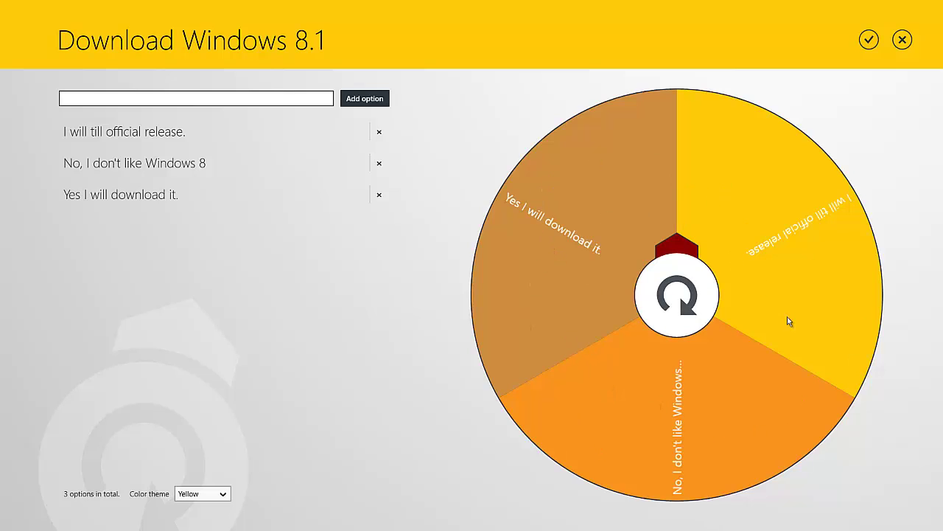
Spin the "Download Windows 8.1" wheel and save it to the list of decisions.
left_click(678, 296)
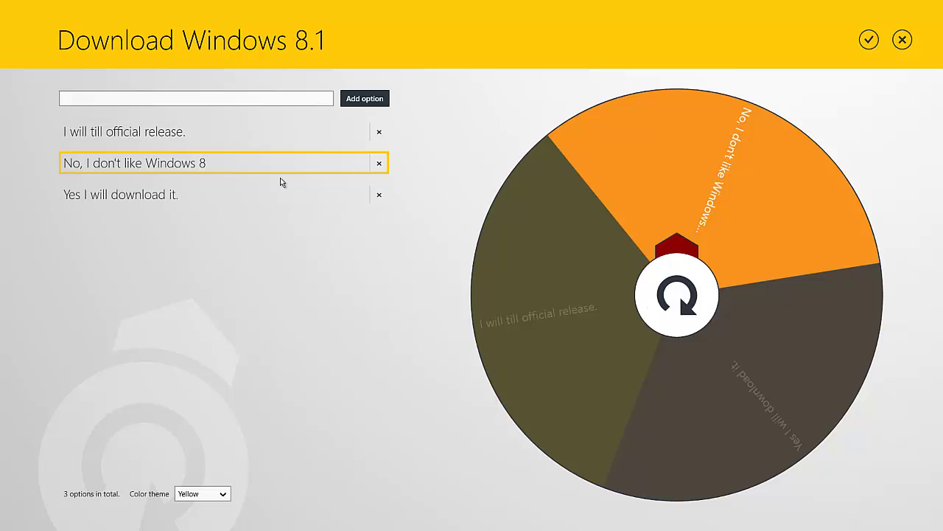
left_click(335, 168)
left_click(869, 40)
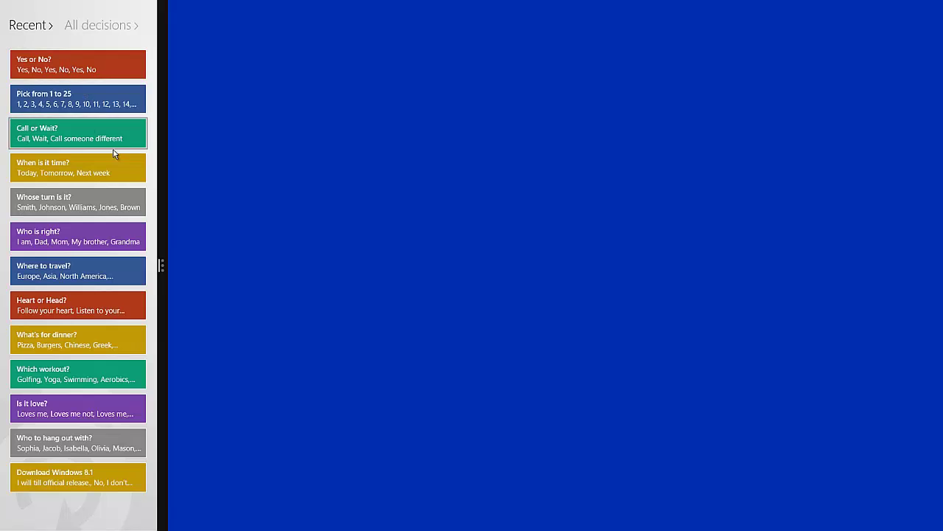
Open and spin the "Yes or No?" wheel in the snapped view, and expand the app to full screen.
left_click(96, 65)
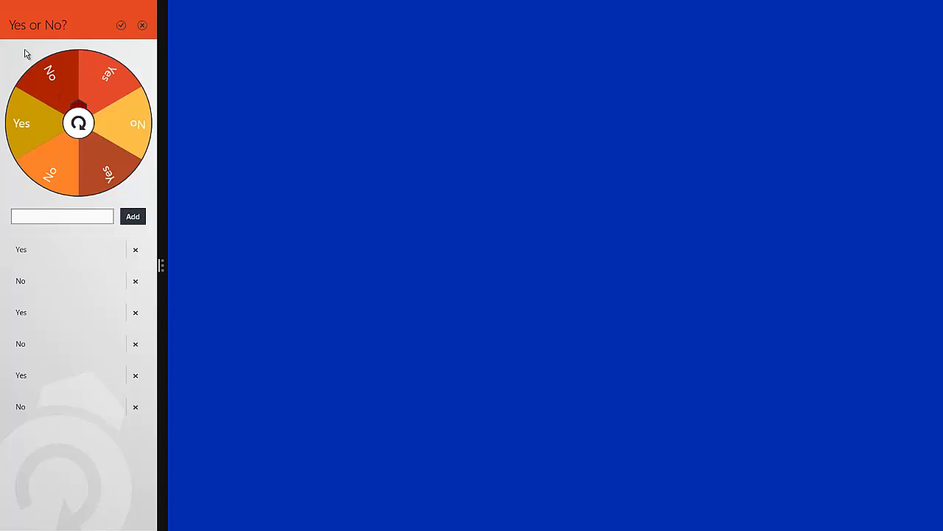
left_click(86, 120)
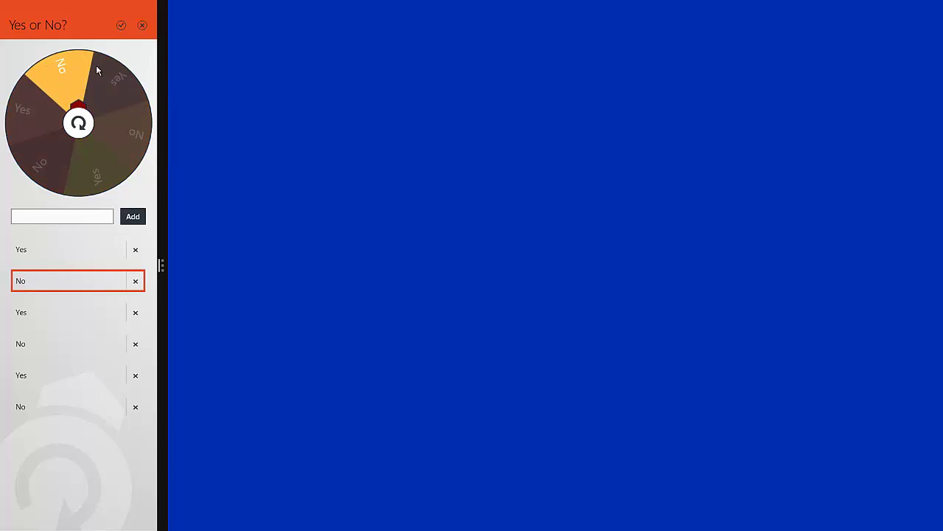
right_click(83, 465)
left_click(130, 514)
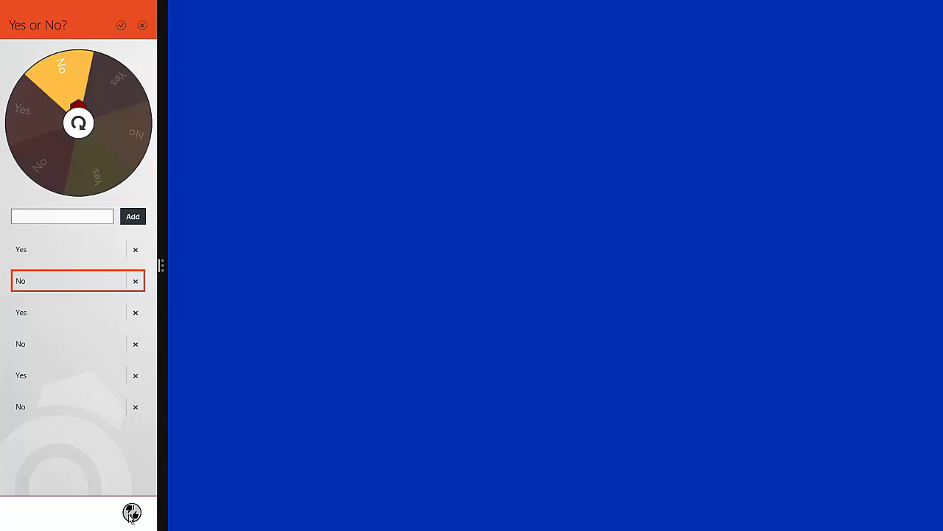
left_click_drag(159, 265, 936, 242)
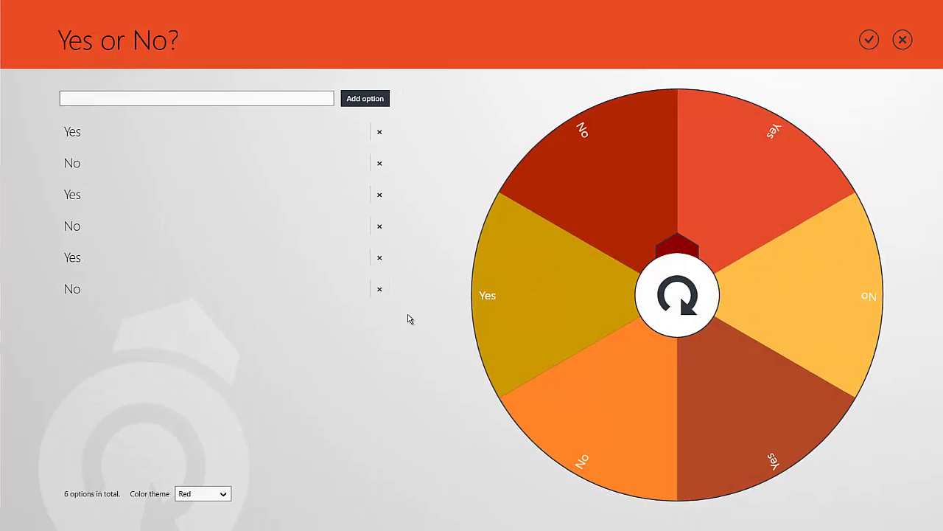
Try the Office color theme on the "Yes or No?" wheel and close the wheel without saving.
left_click(201, 494)
left_click(199, 414)
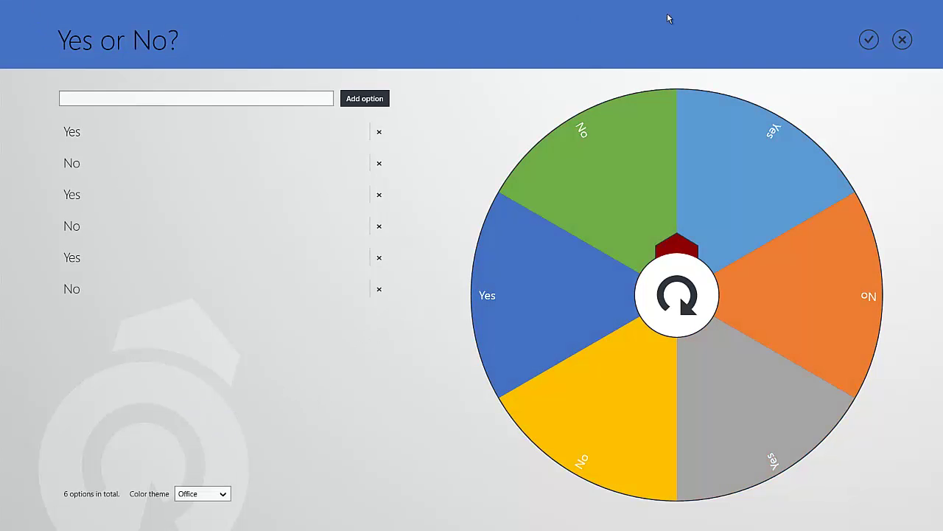
left_click(902, 39)
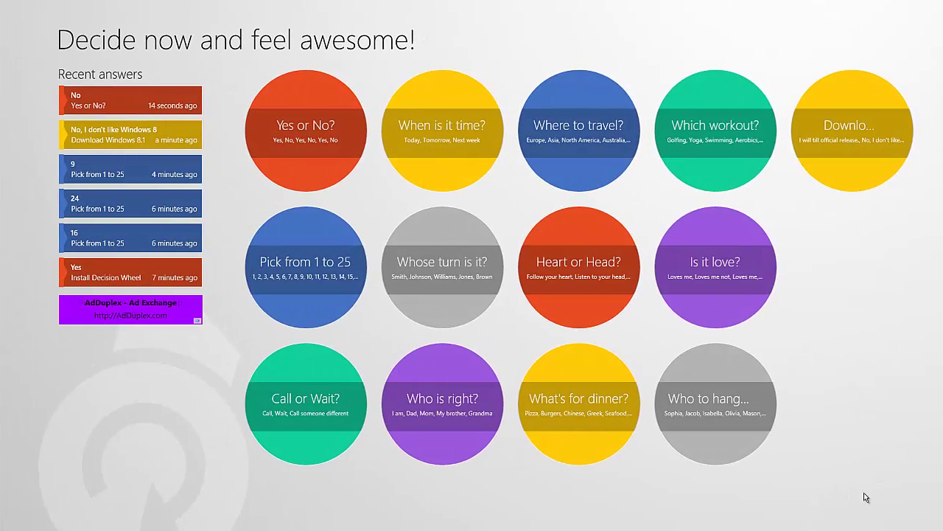
View the app's About information in its settings and return to the settings list.
mouse_move(941, 519)
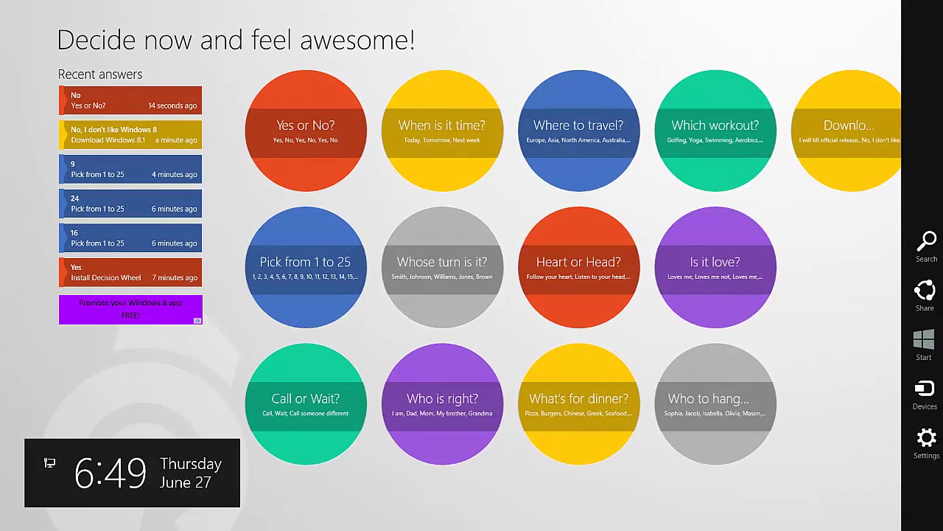
left_click(941, 454)
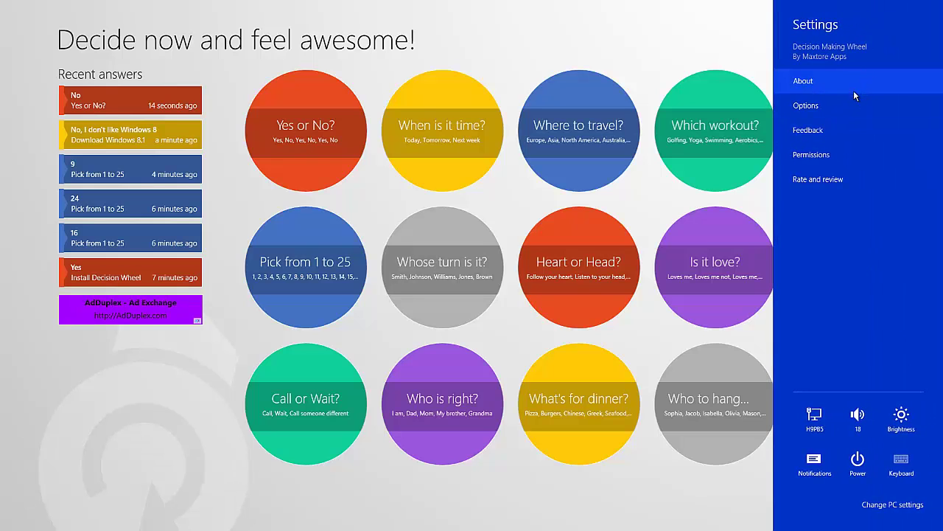
left_click(845, 83)
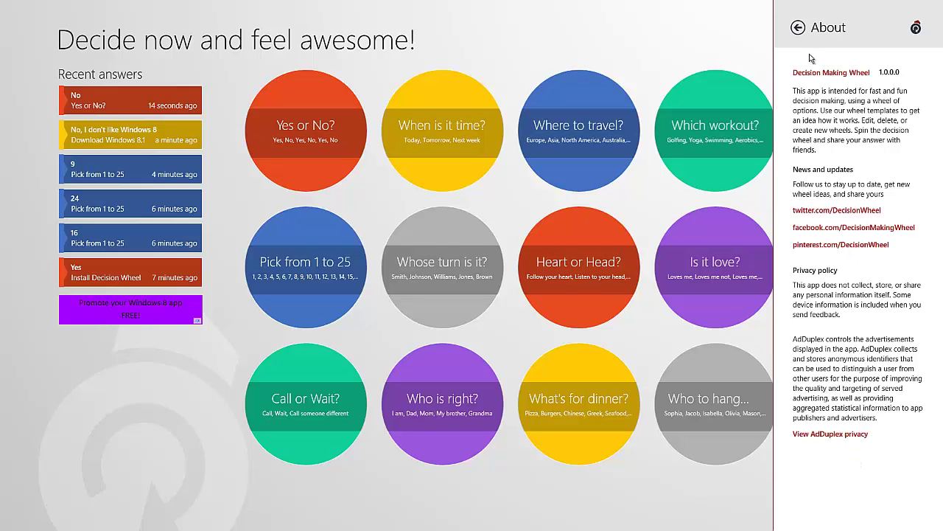
left_click(798, 27)
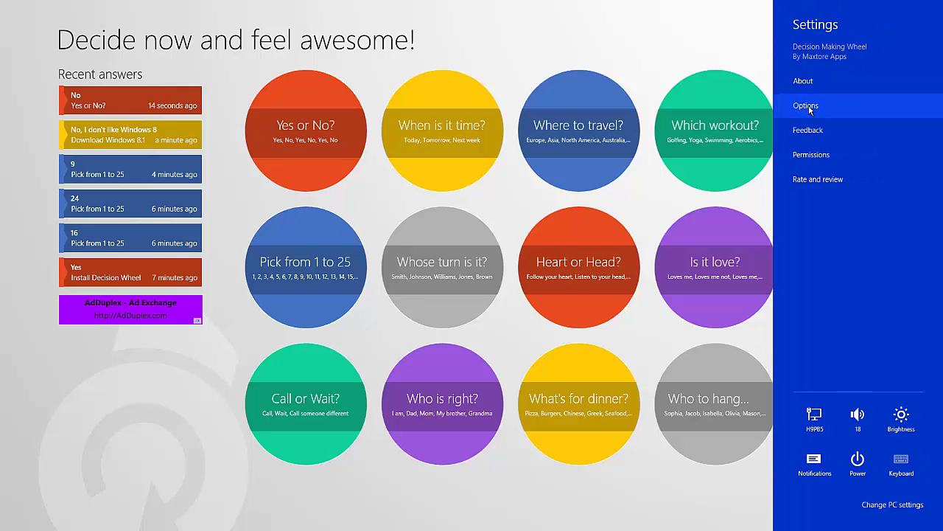
Reduce the wheel spin time to its minimum in the app's Options and return to the settings list.
left_click(808, 105)
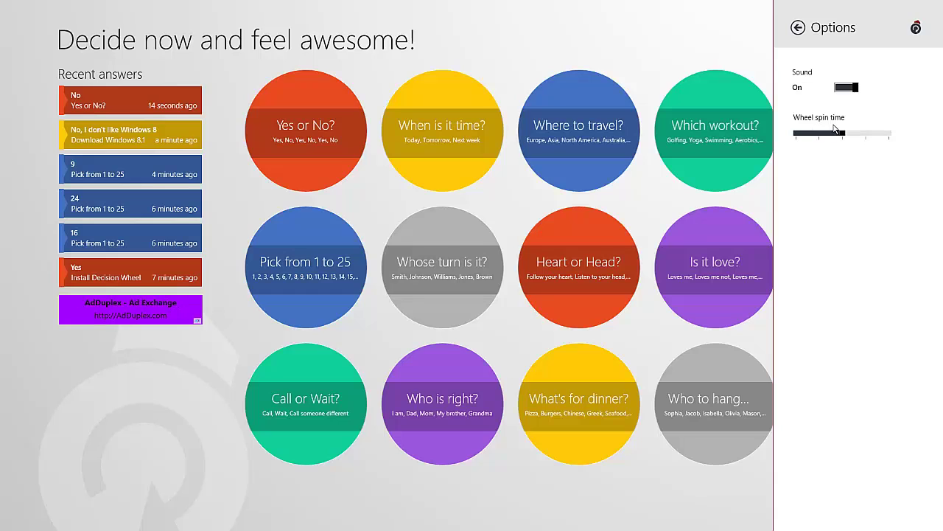
left_click_drag(839, 135, 847, 131)
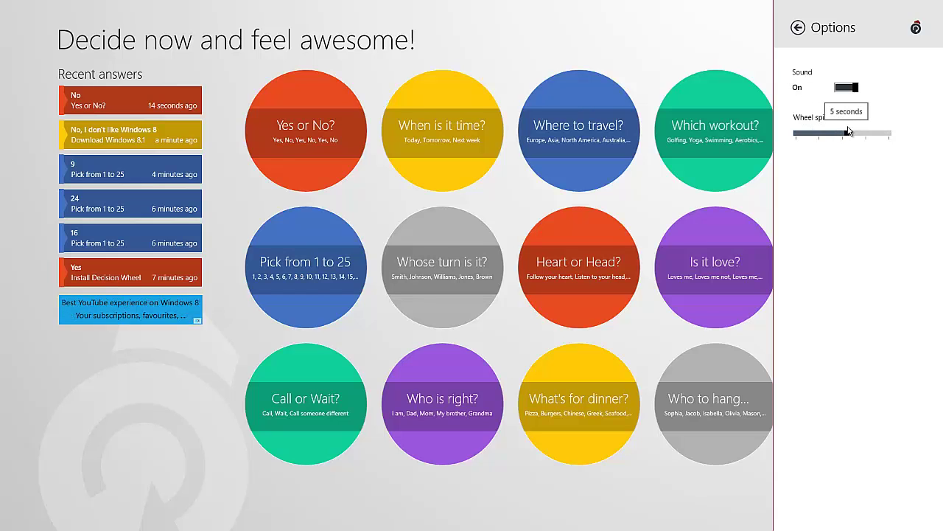
left_click_drag(848, 131, 788, 142)
left_click(798, 27)
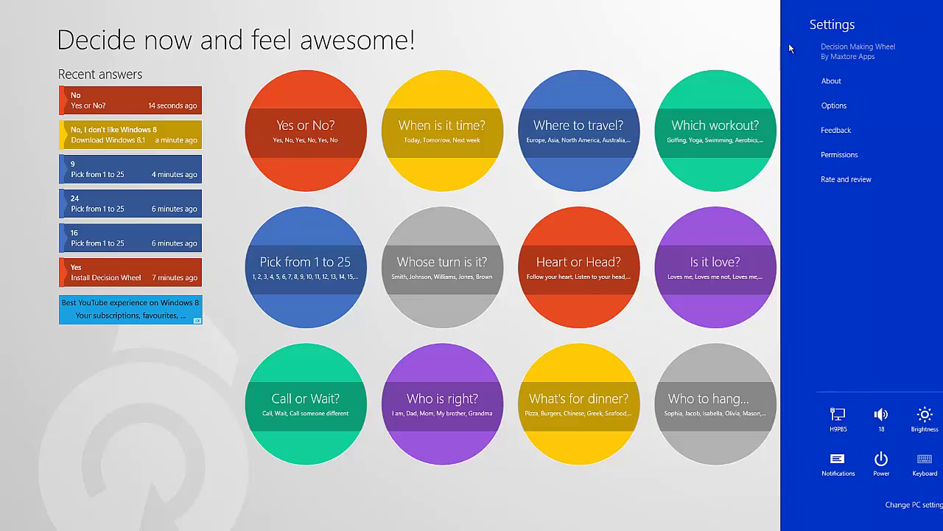
View the app's Permissions information in its settings and close the settings.
left_click(803, 154)
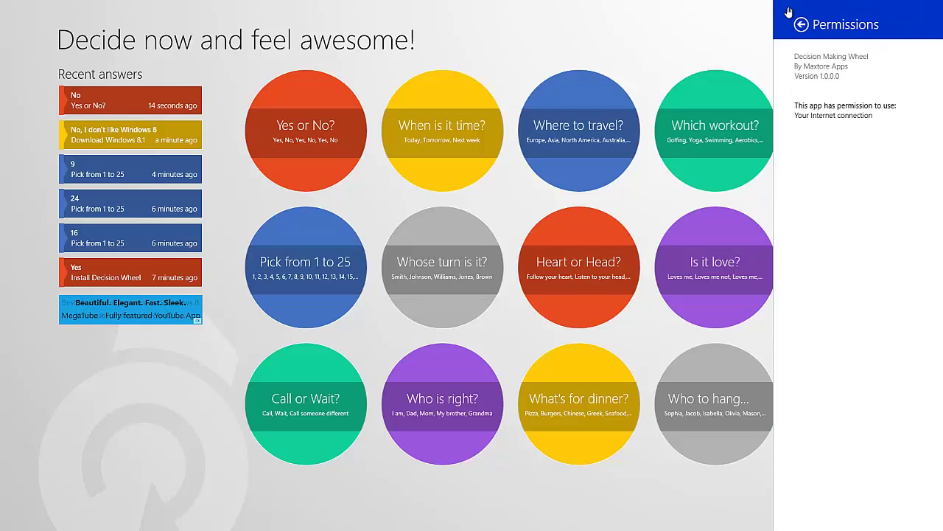
left_click(798, 27)
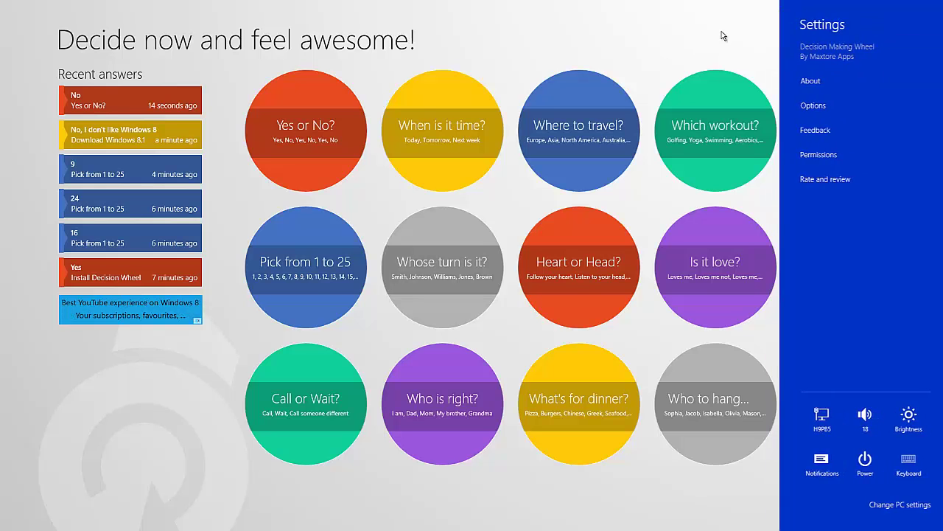
left_click(692, 46)
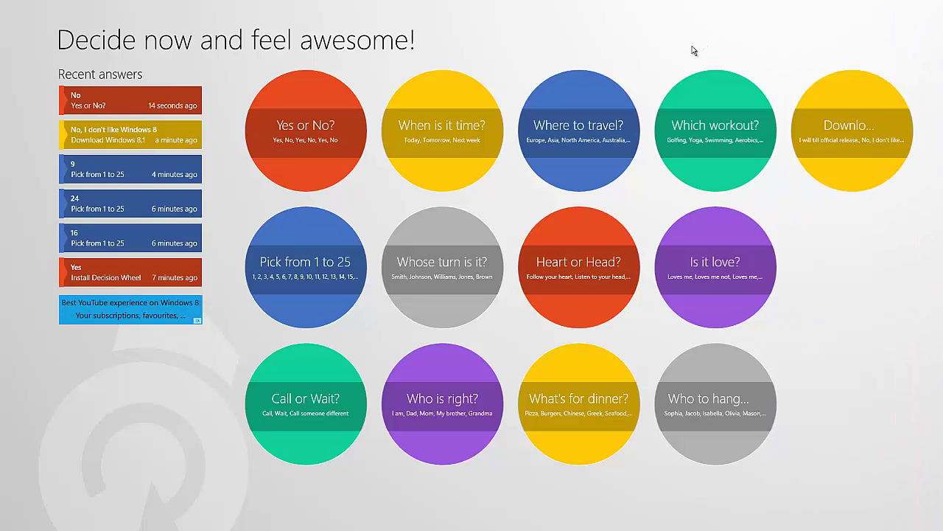
Open the custom "Download Windows 8.1" wheel and spin it.
left_click(815, 127)
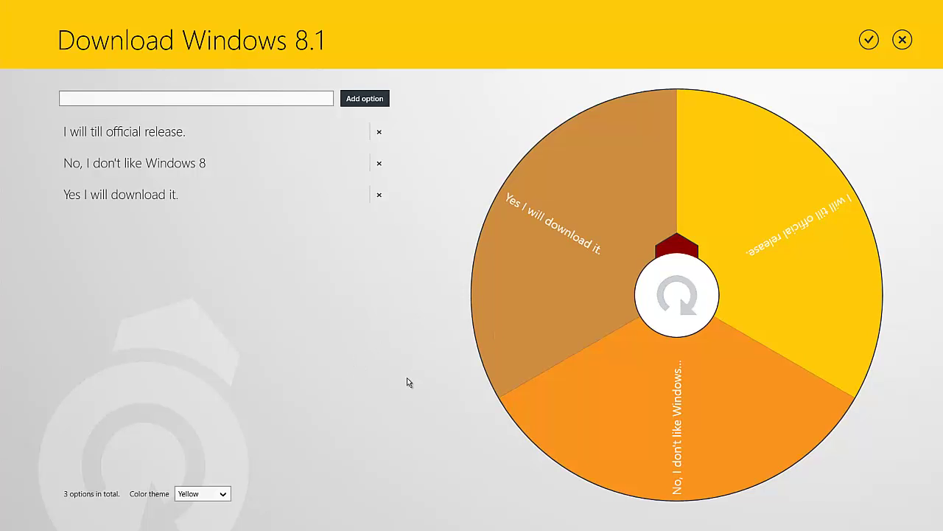
left_click(665, 286)
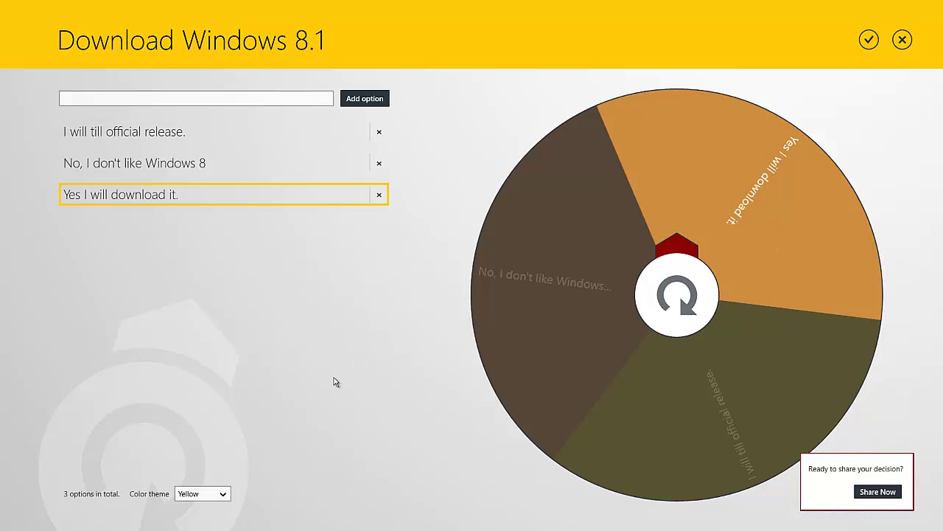
View the sharing targets and content choices for the "Download Windows 8.1" decision, dismiss them without sharing, and close the wheel.
left_click(886, 492)
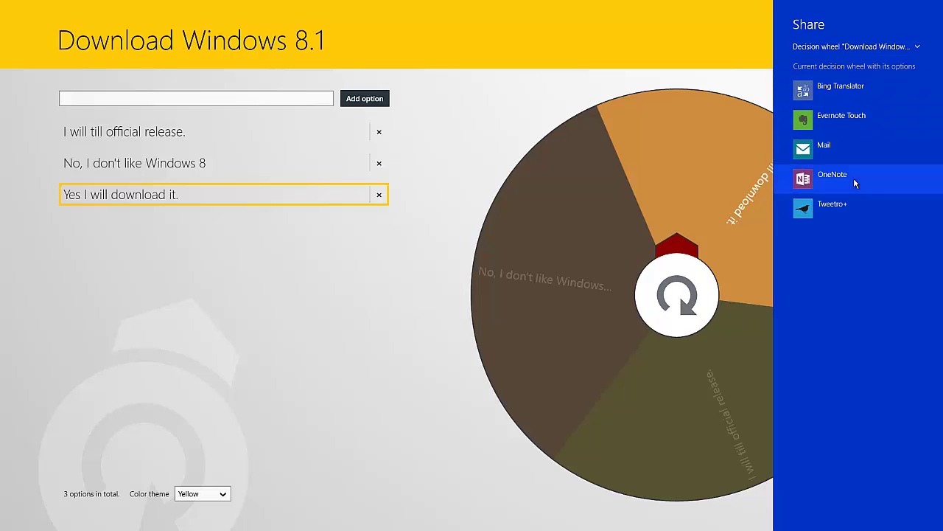
left_click(918, 47)
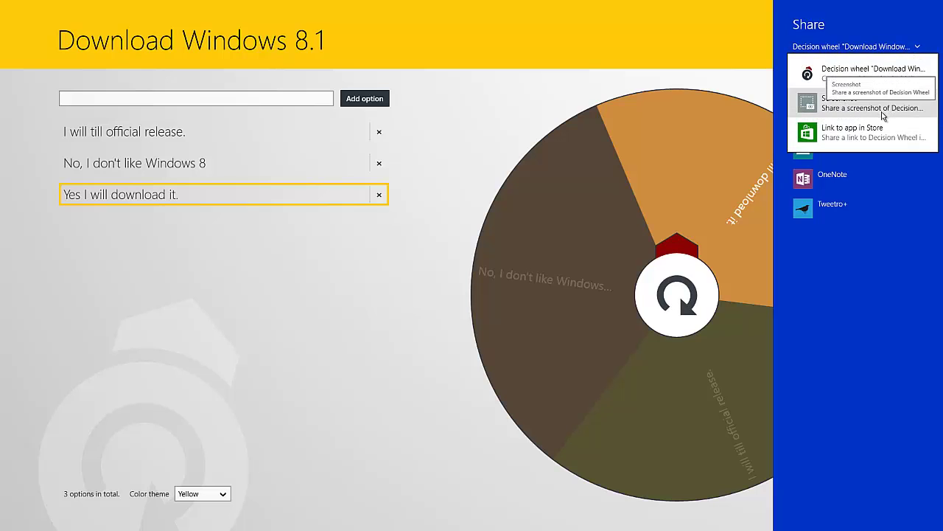
left_click(361, 297)
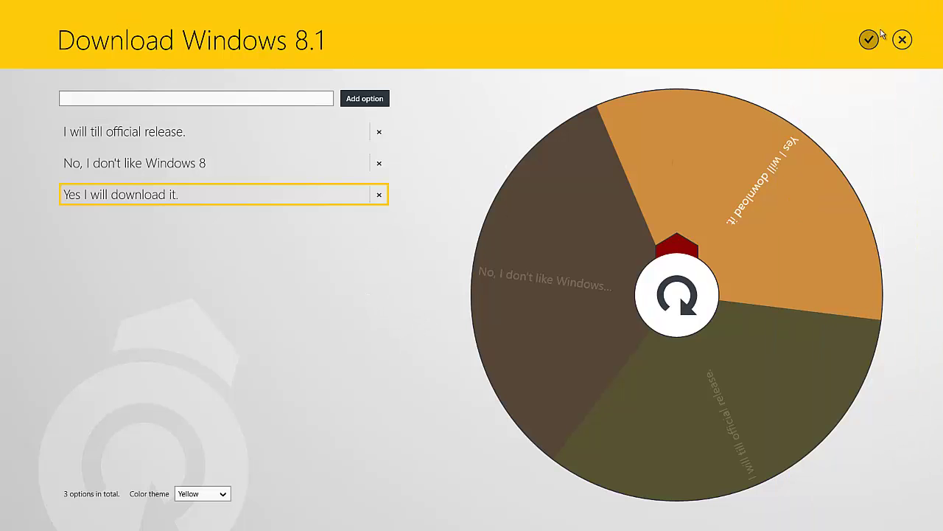
left_click(904, 40)
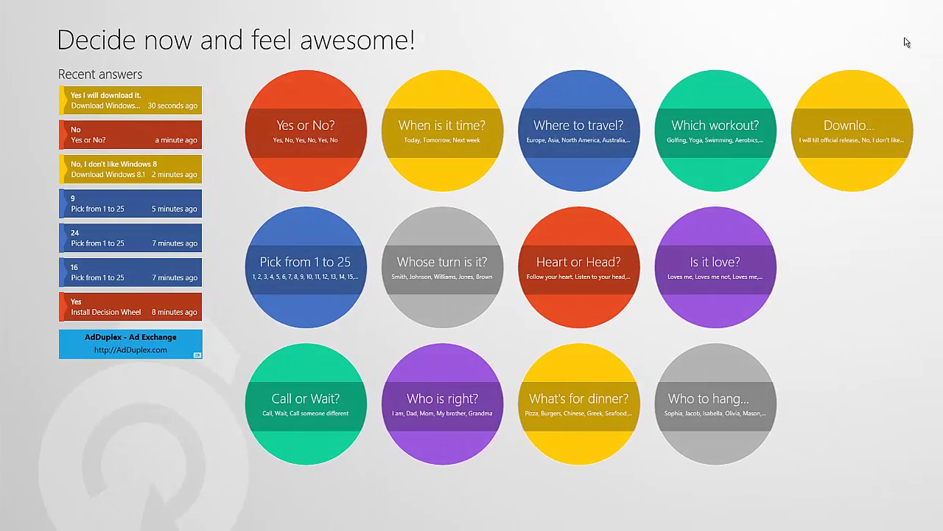